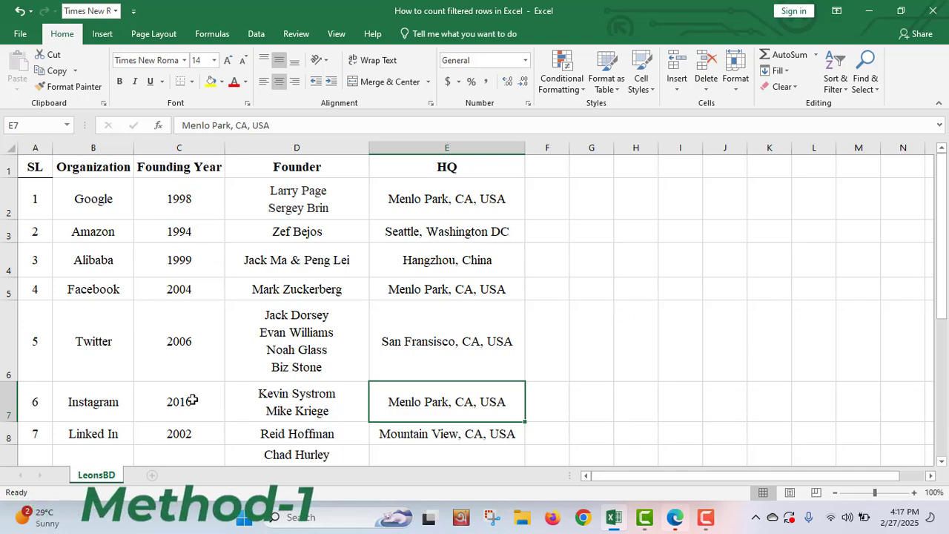
- Enter the formula =COUNT(C2:C10) in cell C11, below the Founding Year data
{"action": "scroll", "coordinate": [181, 396], "scroll_direction": "down", "scroll_amount": 1}
{"action": "scroll", "coordinate": [181, 396], "scroll_direction": "down", "scroll_amount": 4}
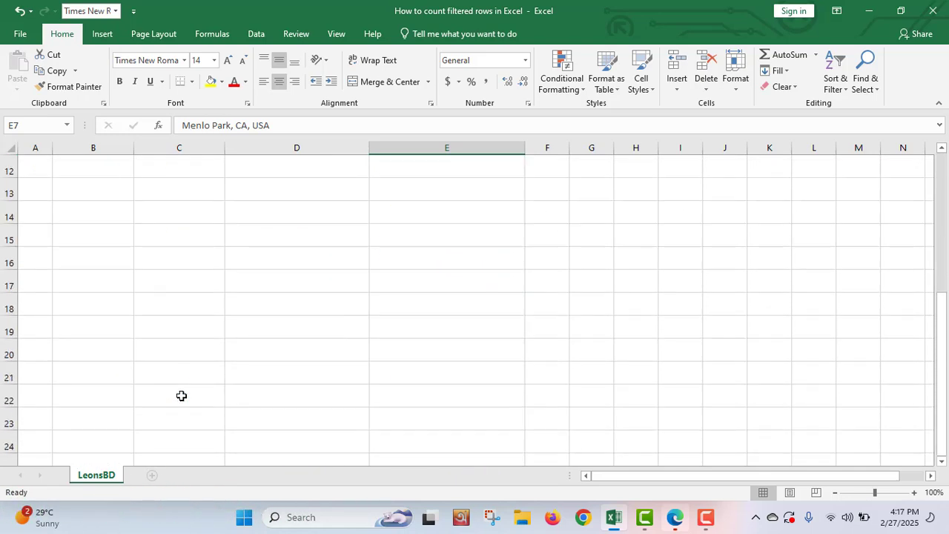
{"action": "scroll", "coordinate": [182, 401], "scroll_direction": "up", "scroll_amount": 3}
{"action": "left_click", "coordinate": [183, 406]}
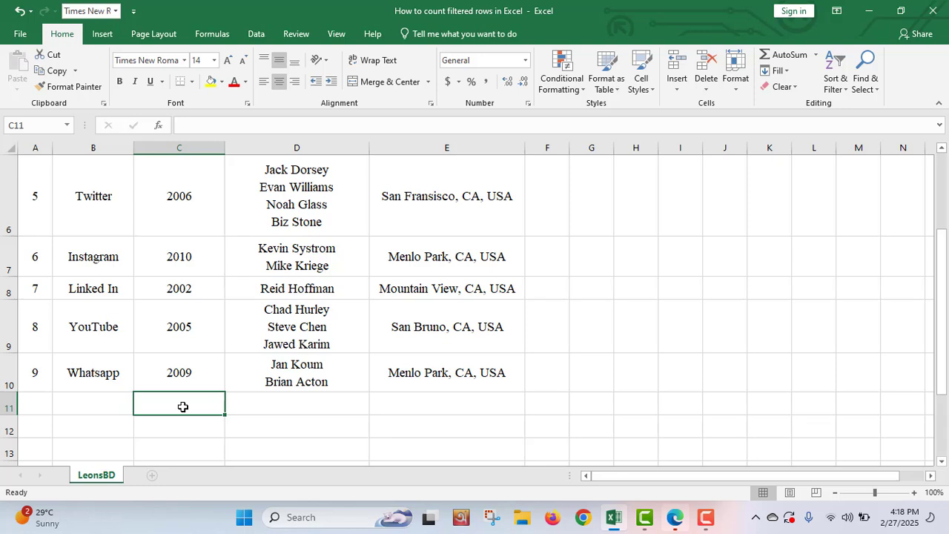
{"action": "type", "text": "="}
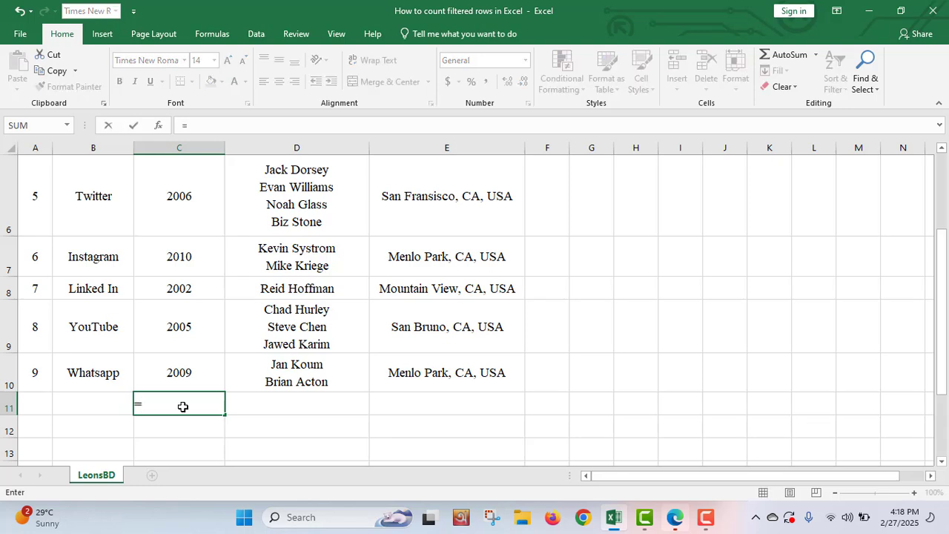
{"action": "type", "text": "count"}
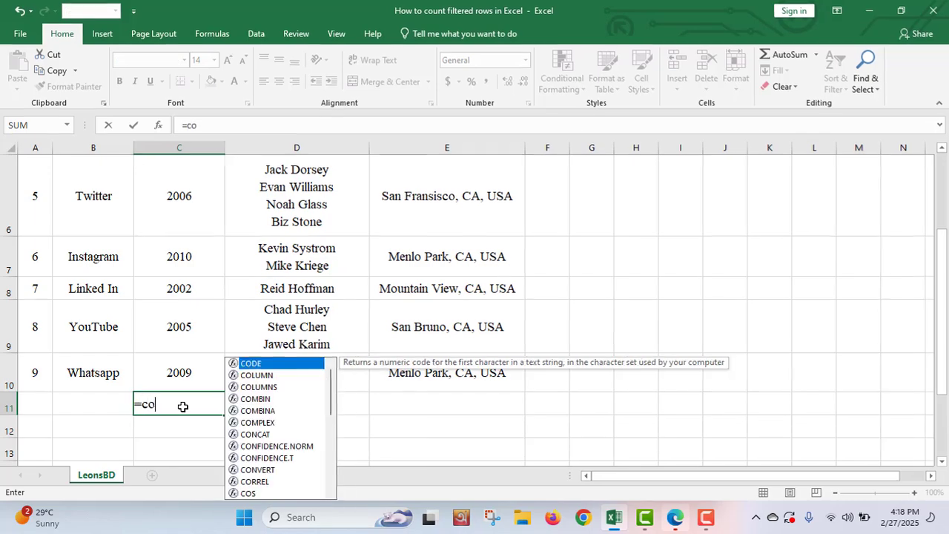
{"action": "type", "text": "("}
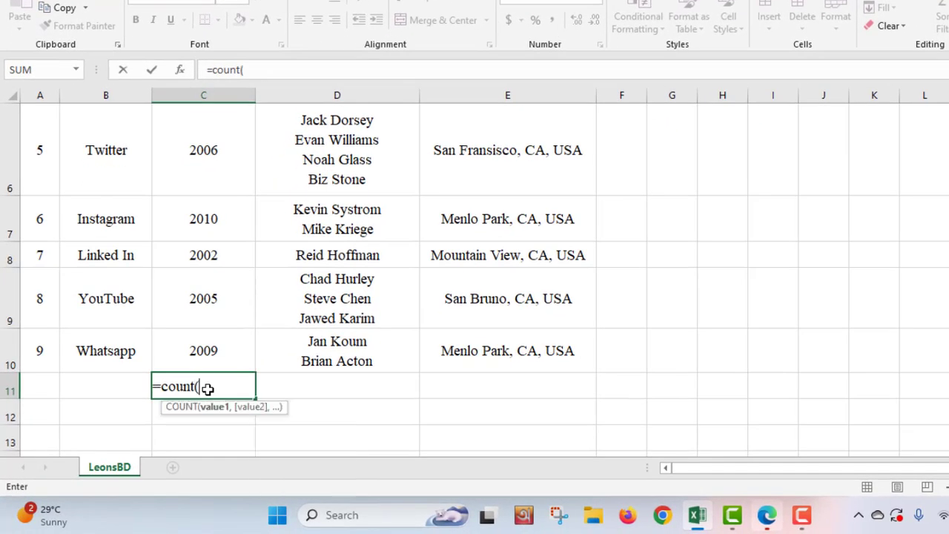
{"action": "scroll", "coordinate": [231, 200], "scroll_direction": "up", "scroll_amount": 2}
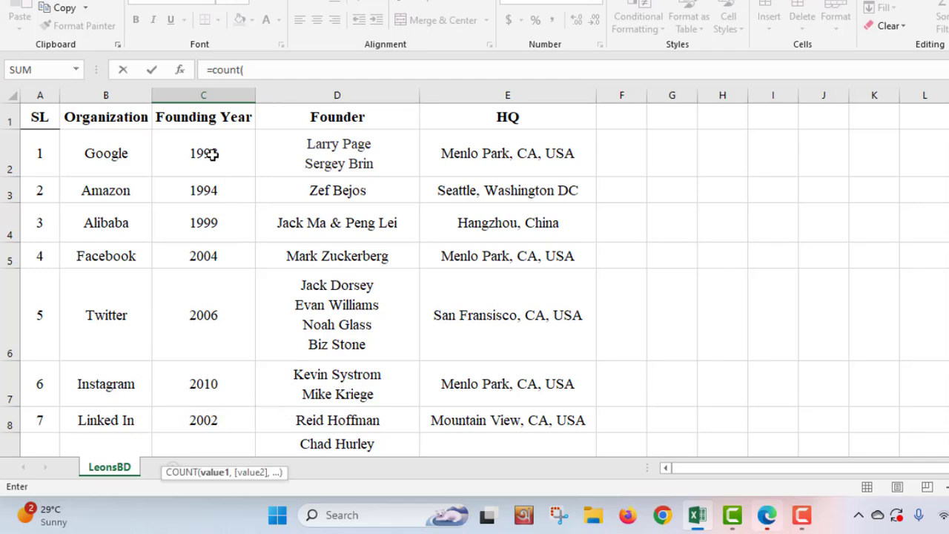
{"action": "left_click_drag", "start_coordinate": [212, 154], "coordinate": [228, 380]}
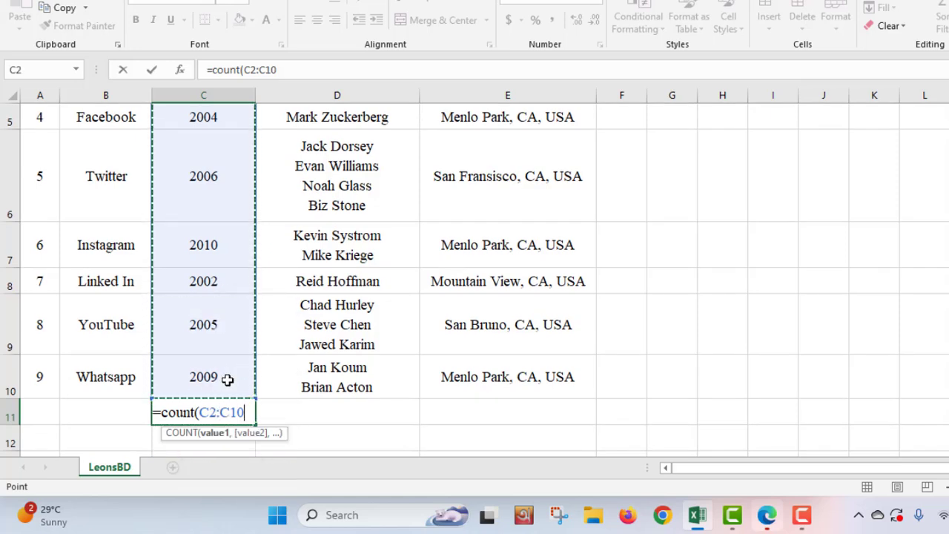
{"action": "type", "text": ")"}
{"action": "key", "text": "Return"}
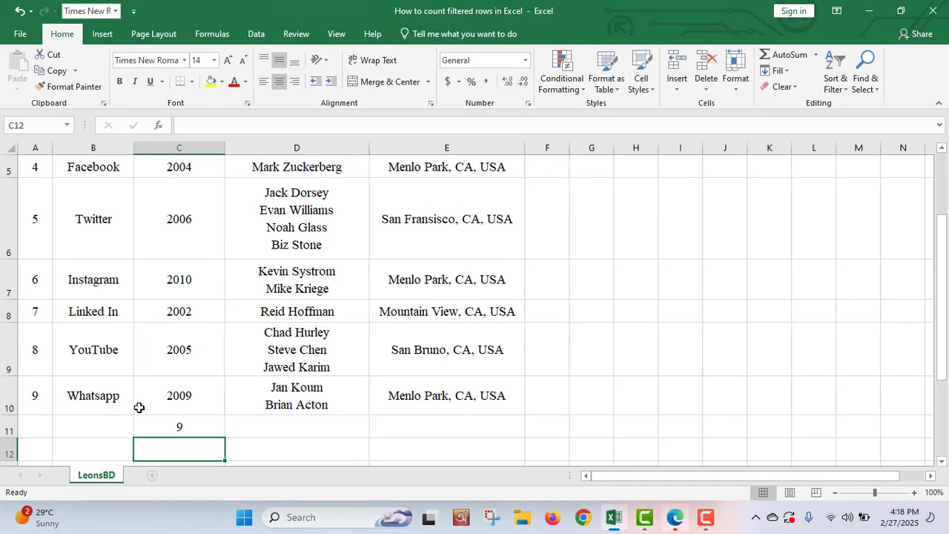
- Check the count against the table rows and delete the COUNT formula from cell C11
{"action": "scroll", "coordinate": [193, 247], "scroll_direction": "up", "scroll_amount": 2}
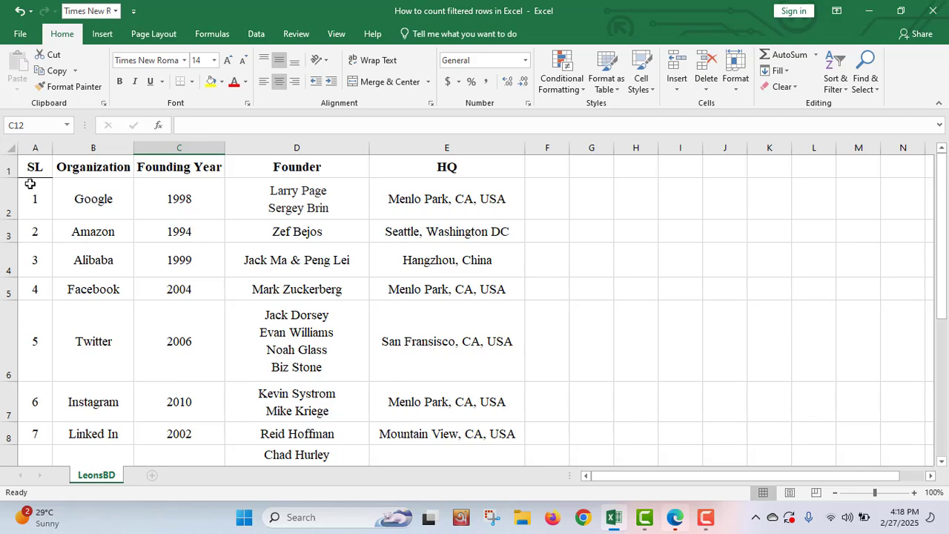
{"action": "scroll", "coordinate": [61, 323], "scroll_direction": "down", "scroll_amount": 1}
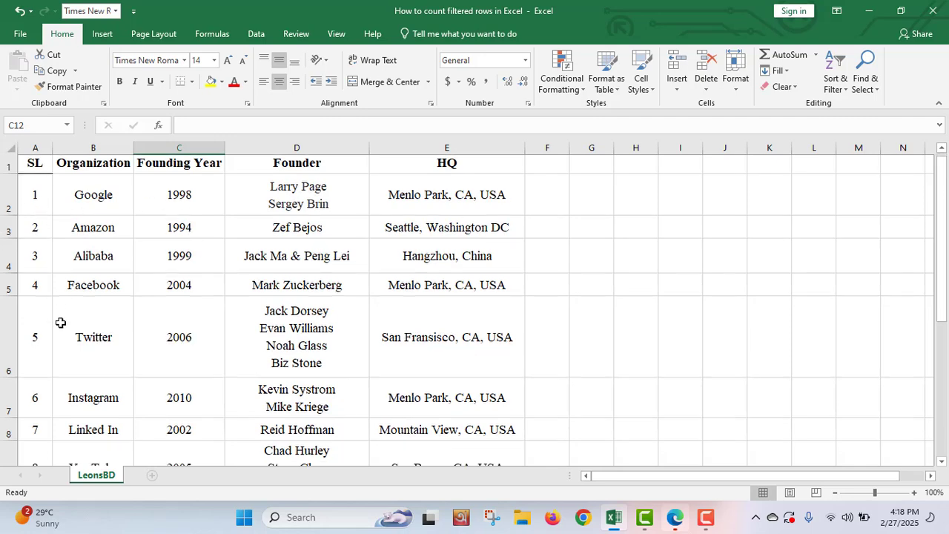
{"action": "scroll", "coordinate": [61, 323], "scroll_direction": "down", "scroll_amount": 3}
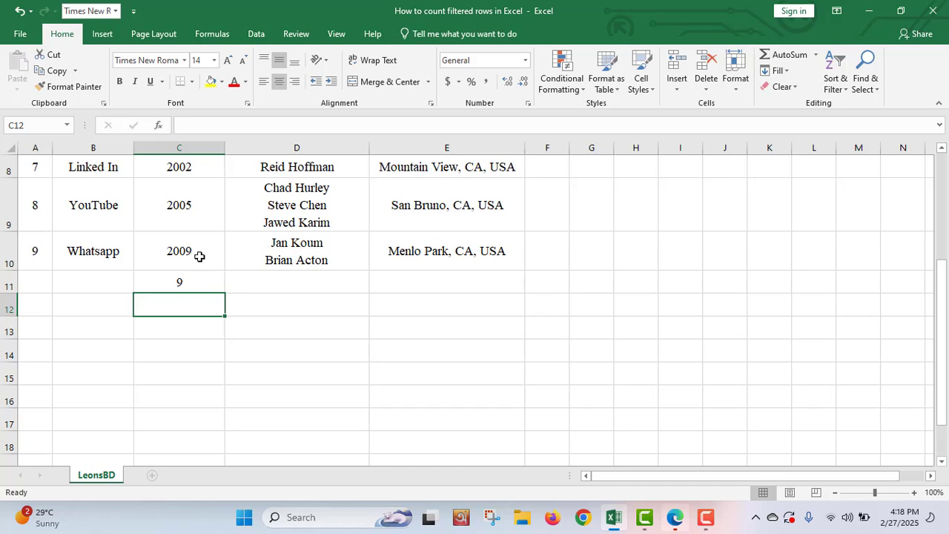
{"action": "left_click", "coordinate": [180, 279]}
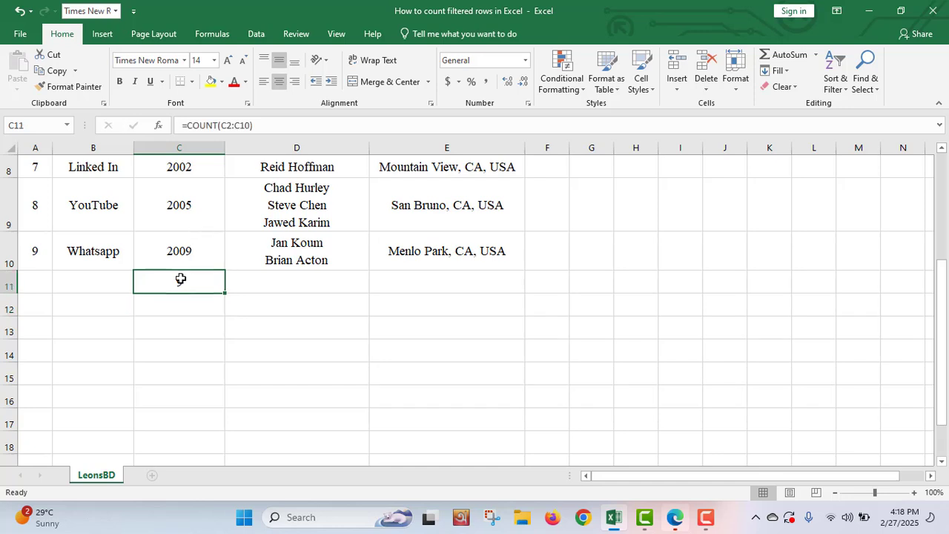
{"action": "key", "text": "Delete"}
{"action": "left_click", "coordinate": [262, 319]}
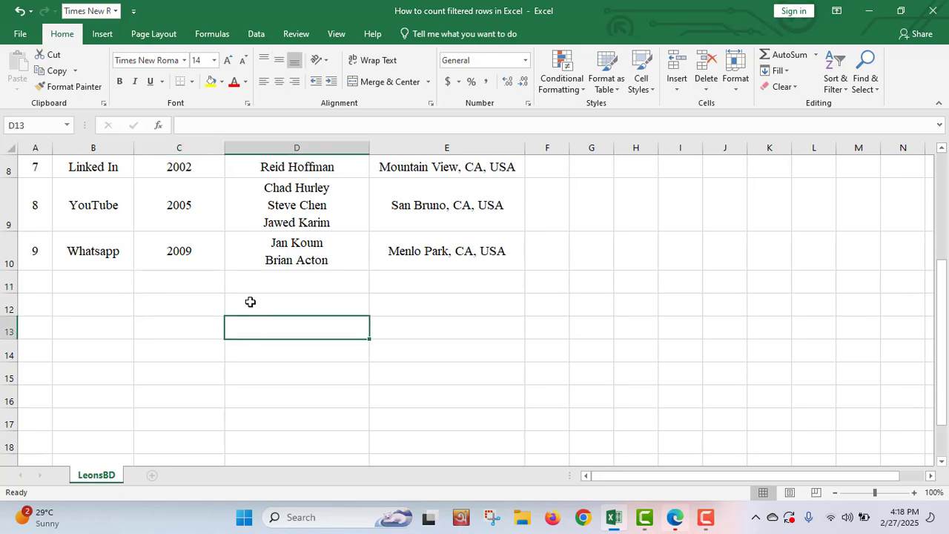
- Turn on filtering for the Founding Year column
{"action": "scroll", "coordinate": [194, 254], "scroll_direction": "up", "scroll_amount": 3}
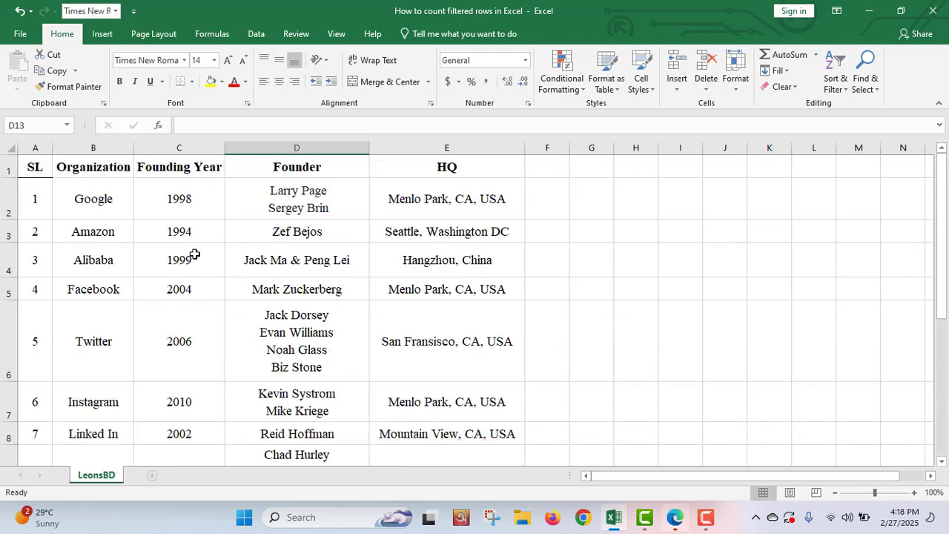
{"action": "left_click", "coordinate": [190, 149]}
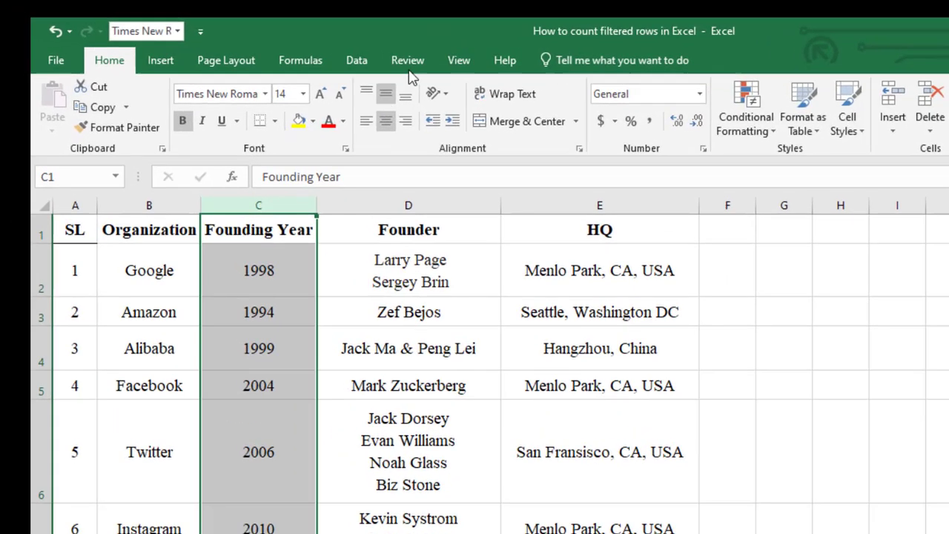
{"action": "left_click", "coordinate": [357, 63]}
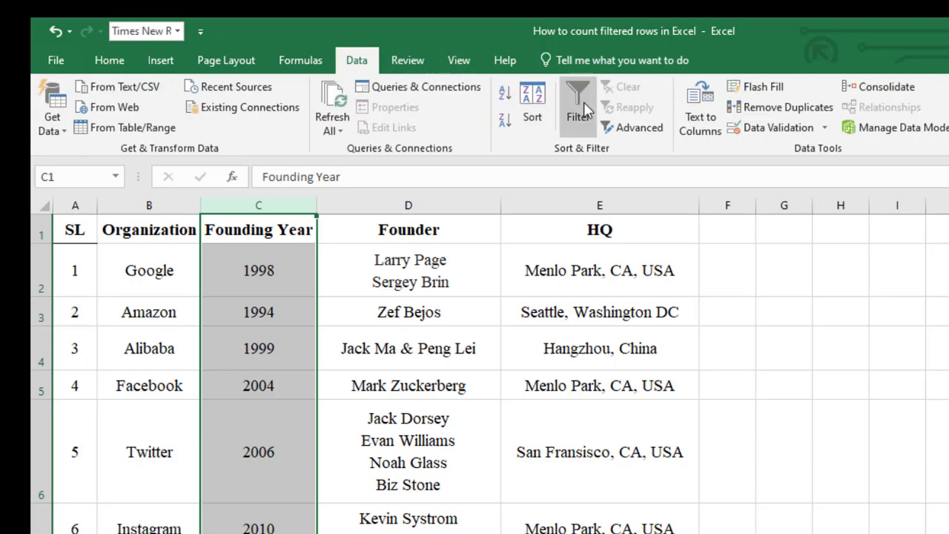
{"action": "left_click", "coordinate": [578, 97]}
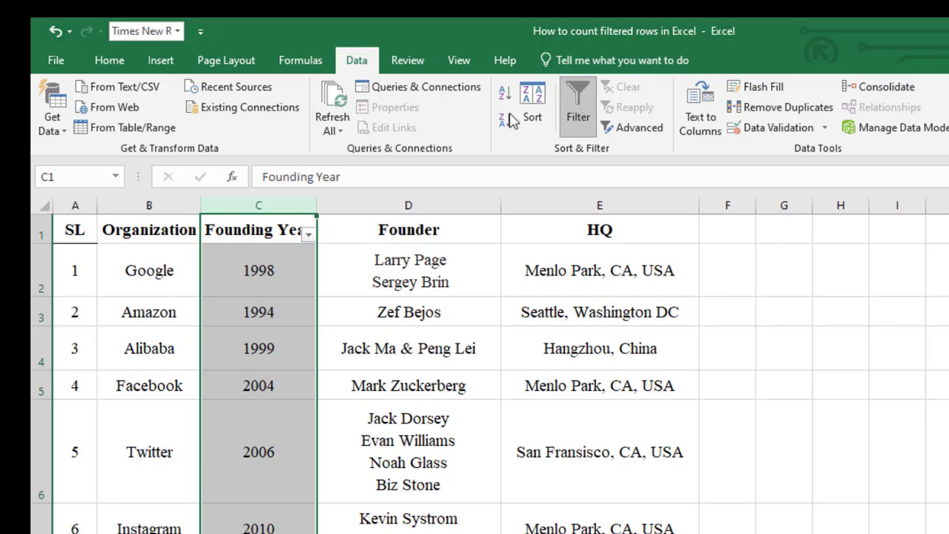
- Filter the Founding Year column with the search text 19, keeping the years 1994, 1998 and 1999
{"action": "left_click", "coordinate": [309, 237]}
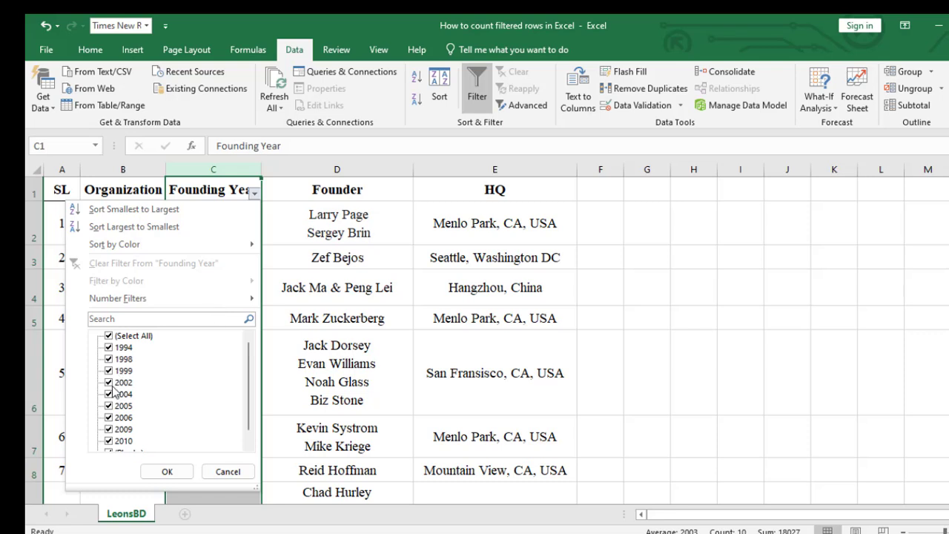
{"action": "left_click", "coordinate": [133, 318]}
{"action": "type", "text": "19"}
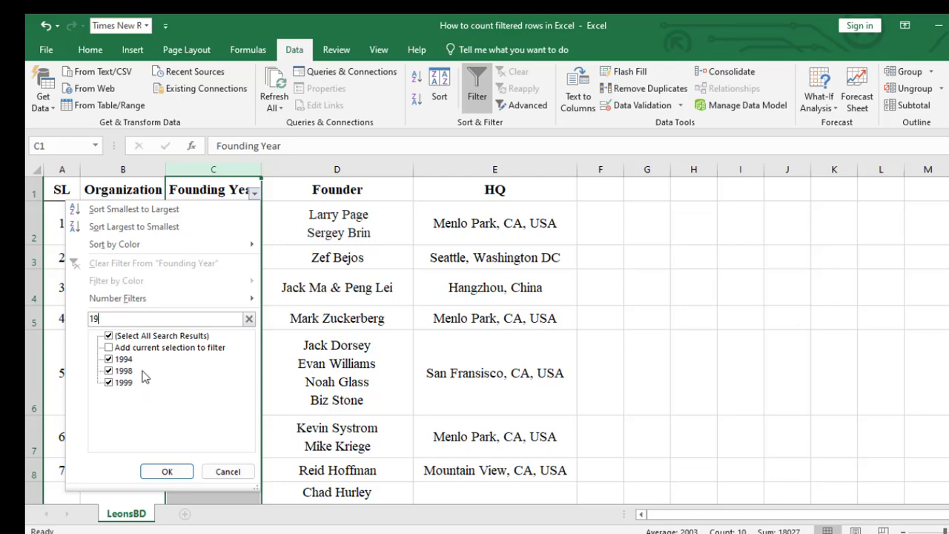
{"action": "left_click", "coordinate": [167, 472]}
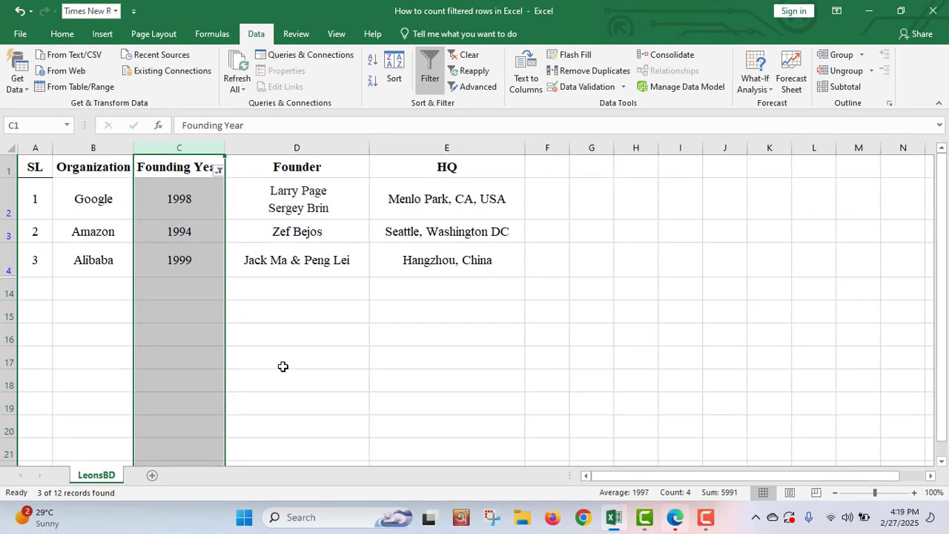
{"action": "left_click", "coordinate": [282, 367]}
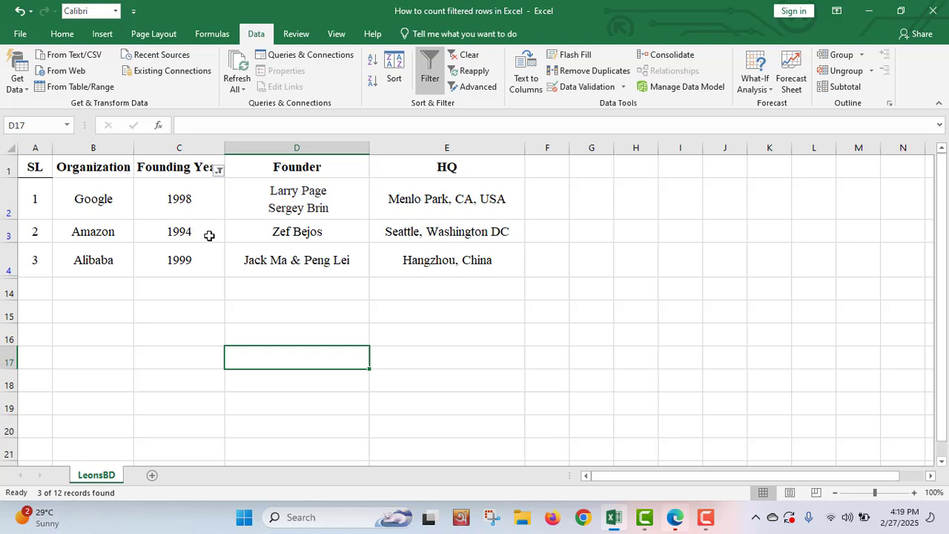
- Enter the formula =COUNT(C2:C4) in cell C14, below the filtered Founding Year values
{"action": "left_click", "coordinate": [187, 287]}
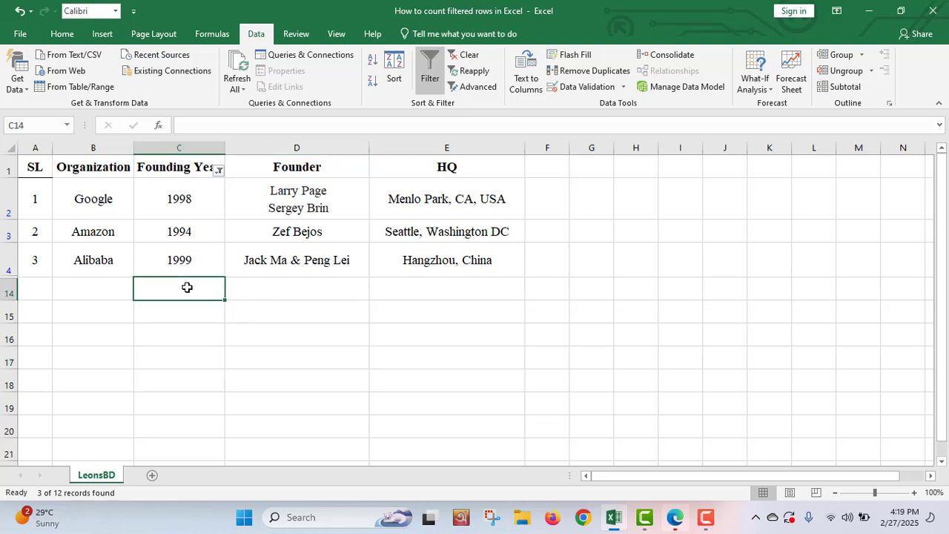
{"action": "type", "text": "="}
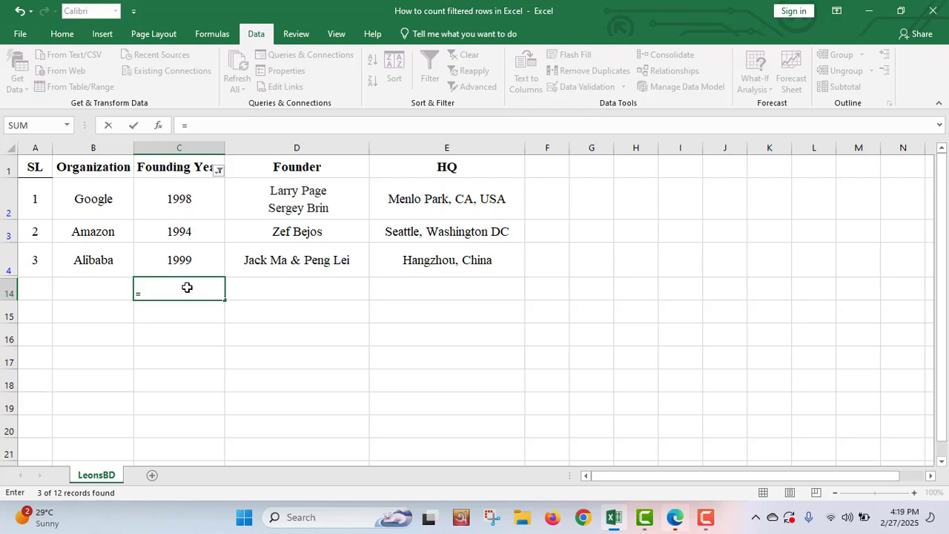
{"action": "type", "text": "count("}
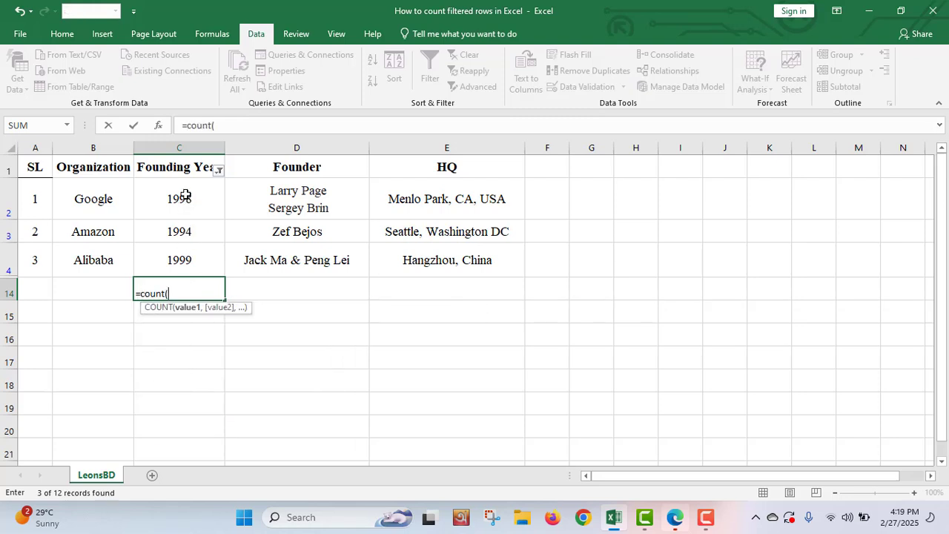
{"action": "left_click_drag", "start_coordinate": [186, 195], "coordinate": [185, 253]}
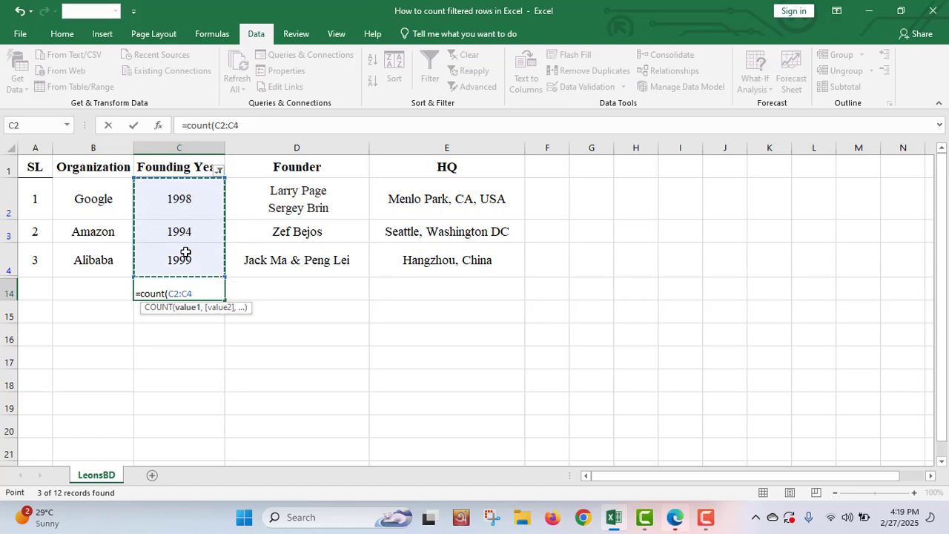
{"action": "type", "text": ")"}
{"action": "key", "text": "Return"}
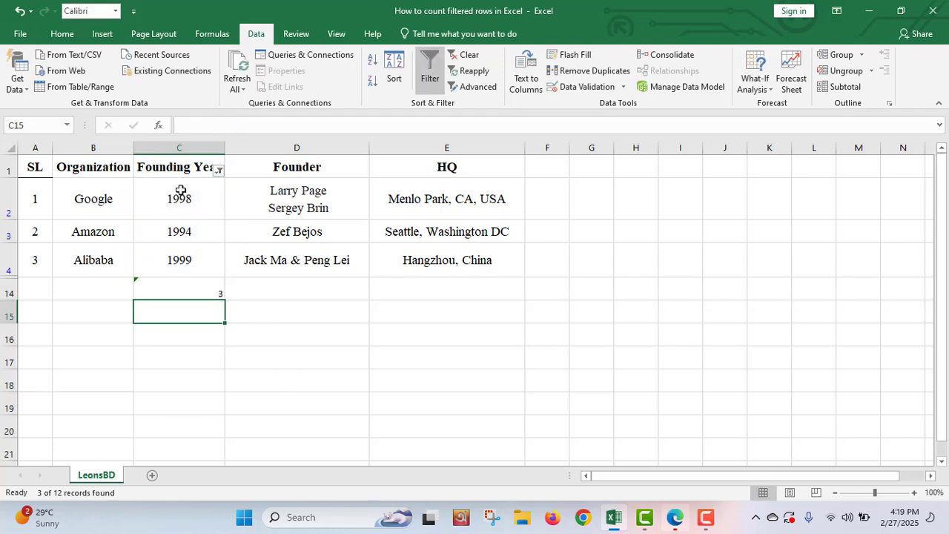
- Clear the COUNT formula from cell C14
{"action": "double_click", "coordinate": [204, 293]}
{"action": "left_click", "coordinate": [269, 304]}
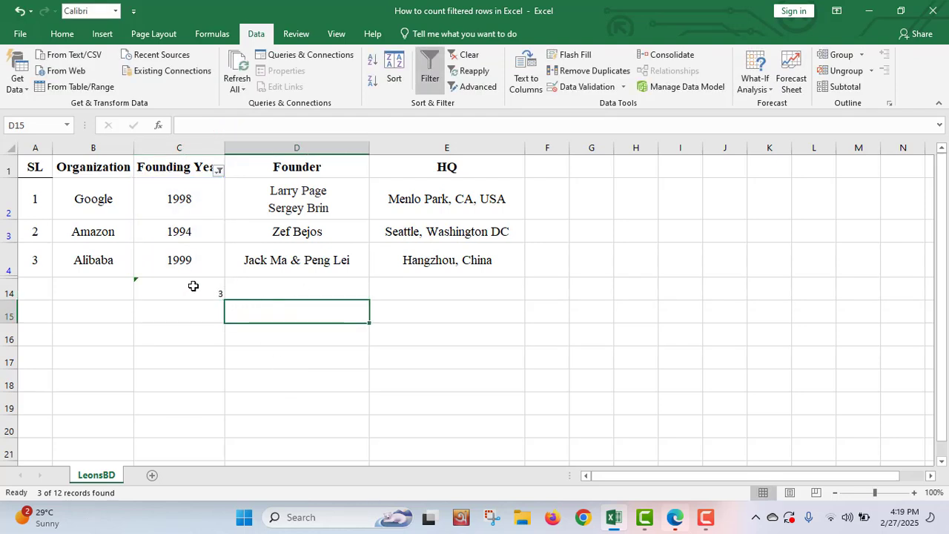
{"action": "left_click", "coordinate": [193, 285]}
- Add the year 2005 to the values shown by the Founding Year filter
{"action": "left_click", "coordinate": [219, 171]}
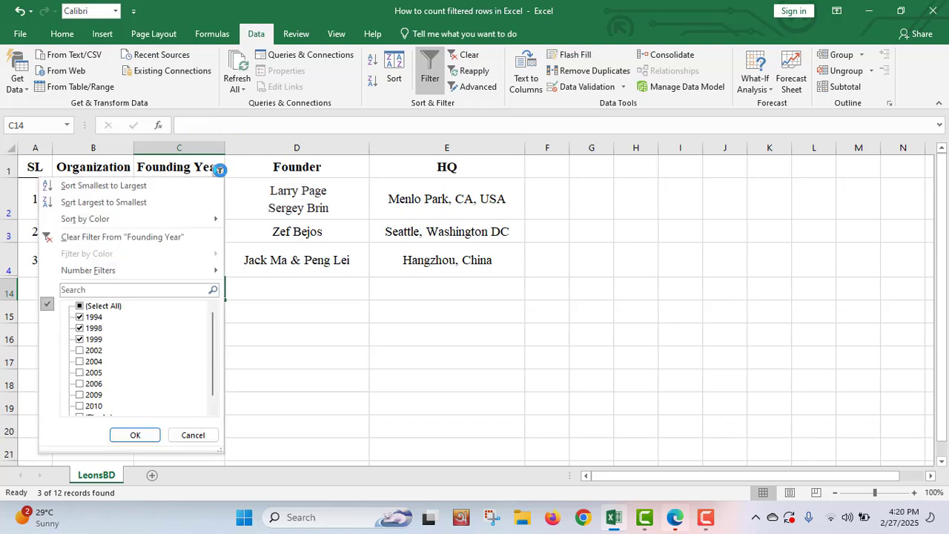
{"action": "left_click", "coordinate": [80, 373]}
{"action": "left_click", "coordinate": [132, 433]}
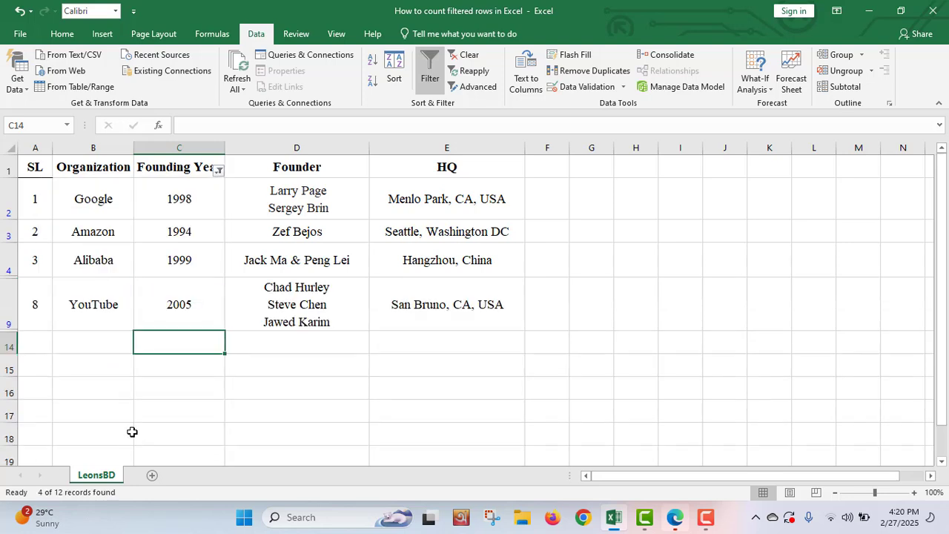
- Enter the formula =COUNT(C2:C9) in cell C14 across the filtered Founding Year values
{"action": "left_click", "coordinate": [185, 365]}
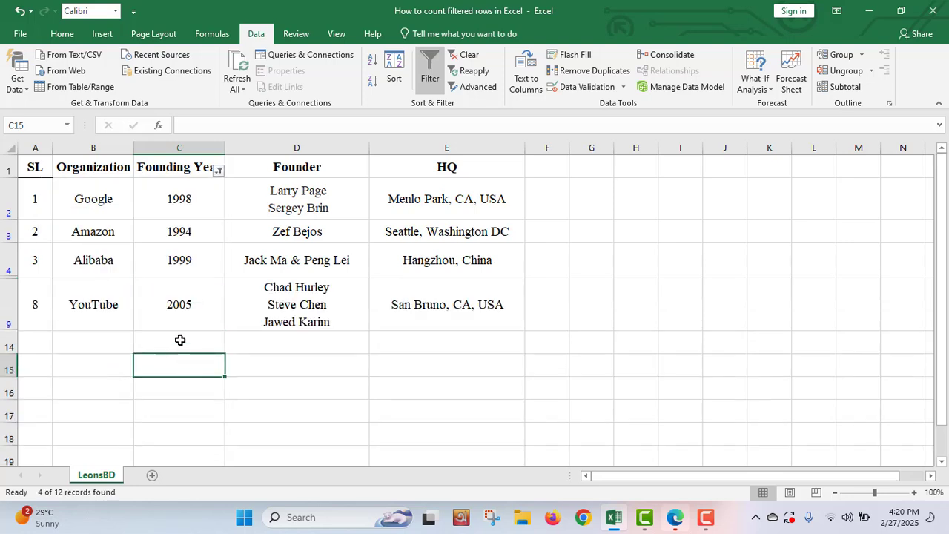
{"action": "left_click", "coordinate": [179, 340]}
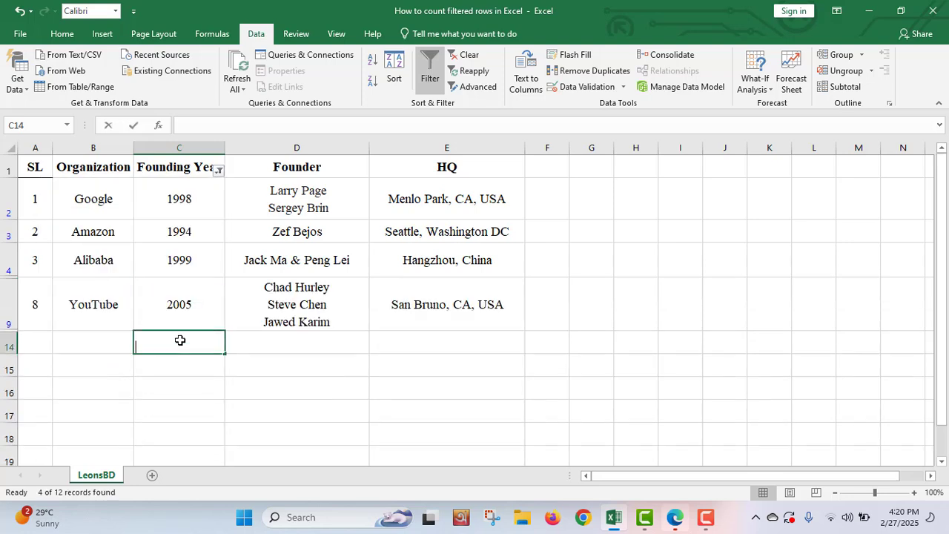
{"action": "type", "text": "=count"}
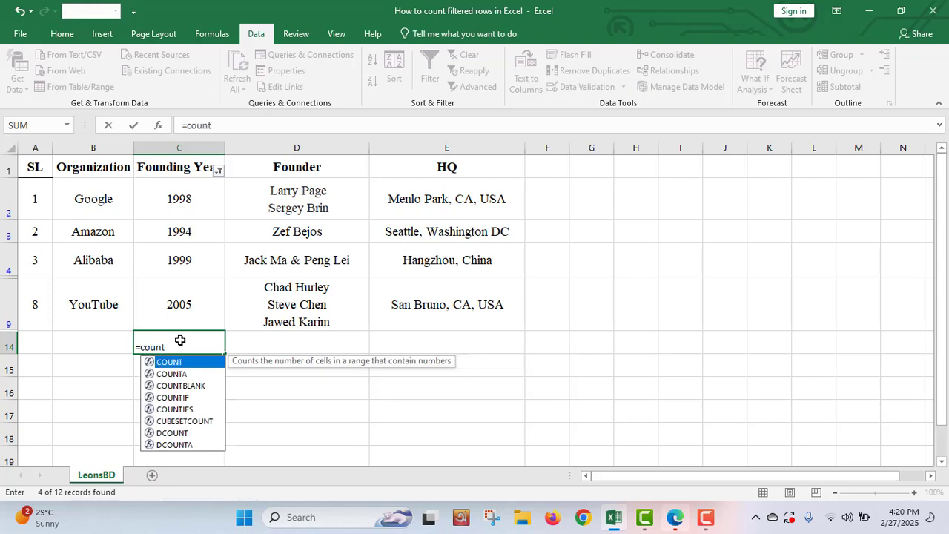
{"action": "type", "text": "("}
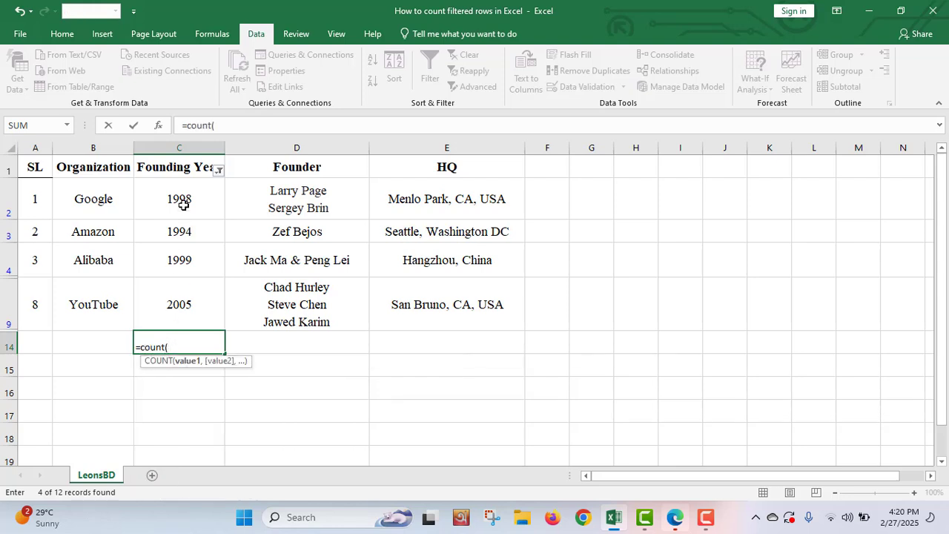
{"action": "left_click_drag", "start_coordinate": [183, 204], "coordinate": [180, 297]}
{"action": "type", "text": ")"}
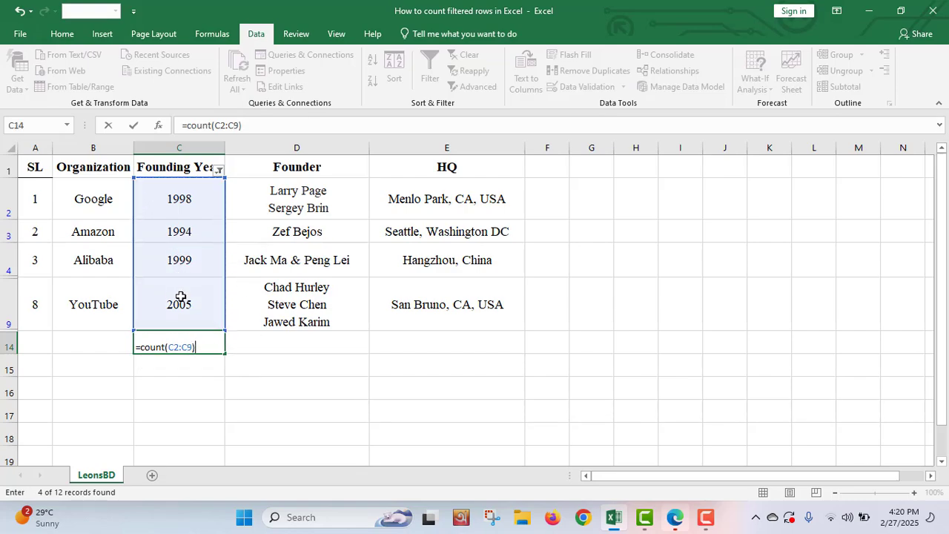
{"action": "key", "text": "Return"}
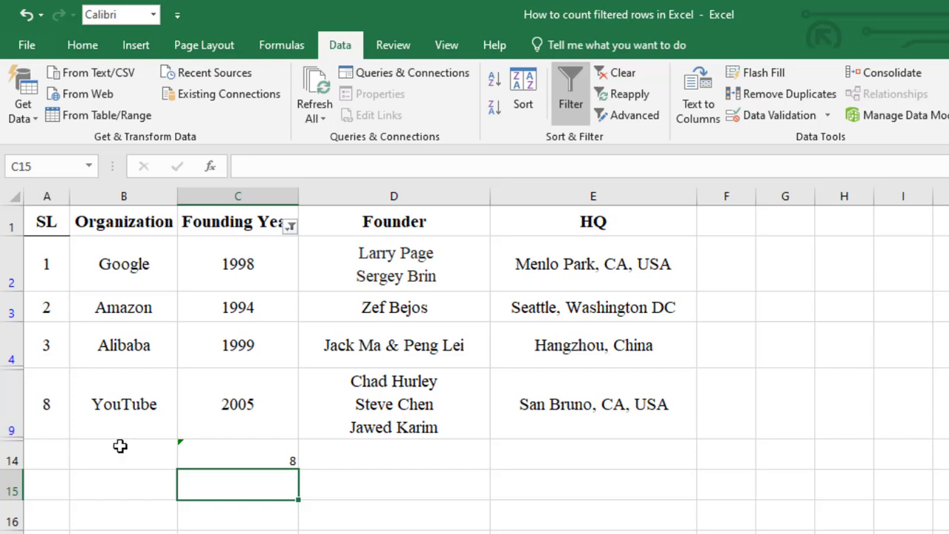
- Replace the COUNT formula in cell C14 with =SUBTOTAL(3,C2:C9) to count only the visible filtered Founding Year rows
{"action": "left_click", "coordinate": [245, 460]}
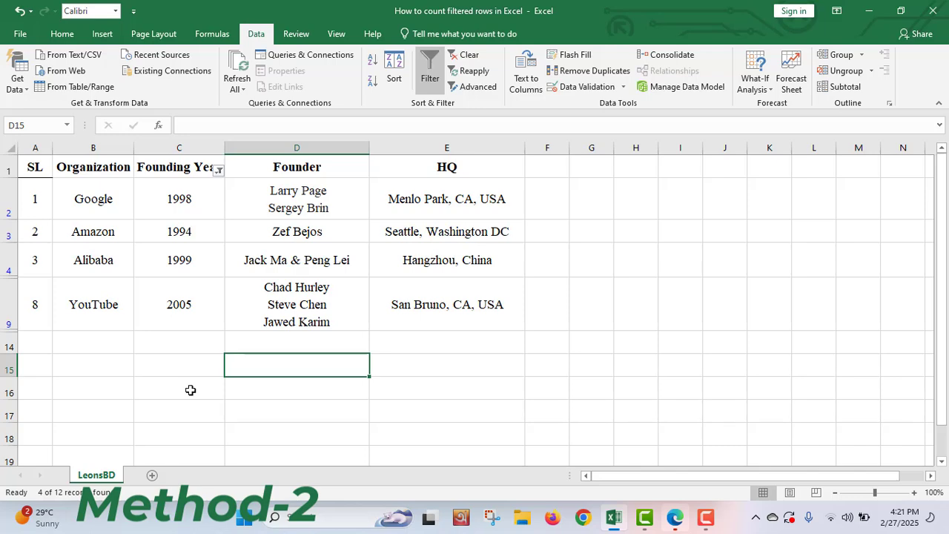
{"action": "left_click", "coordinate": [181, 346]}
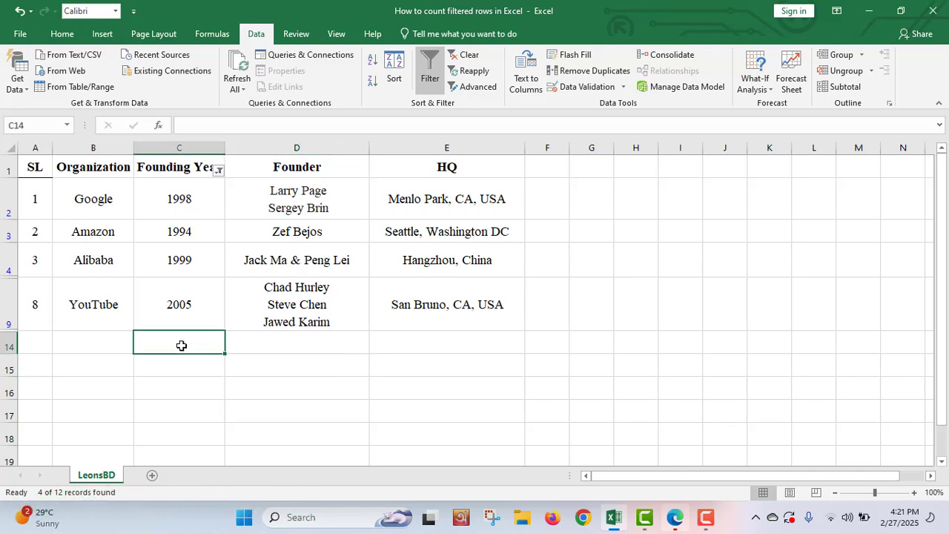
{"action": "type", "text": "="}
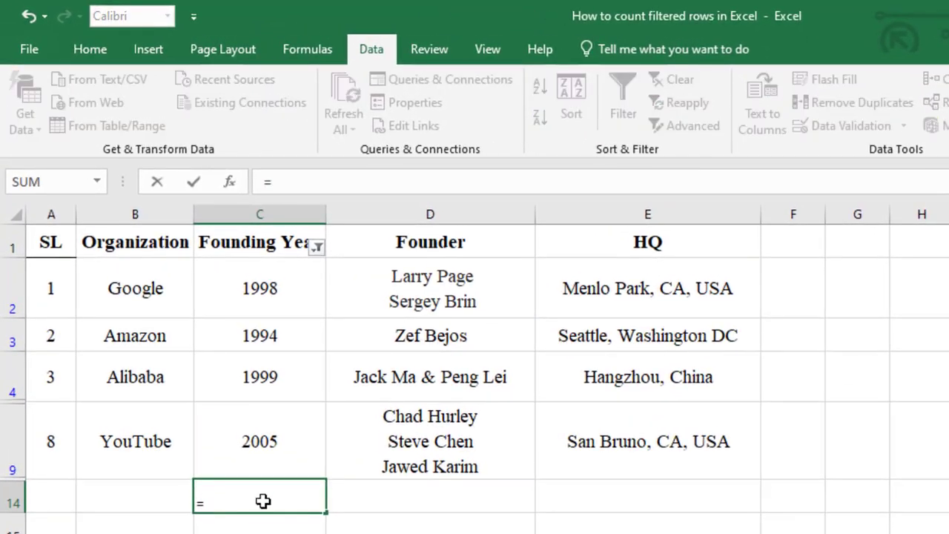
{"action": "type", "text": "subto"}
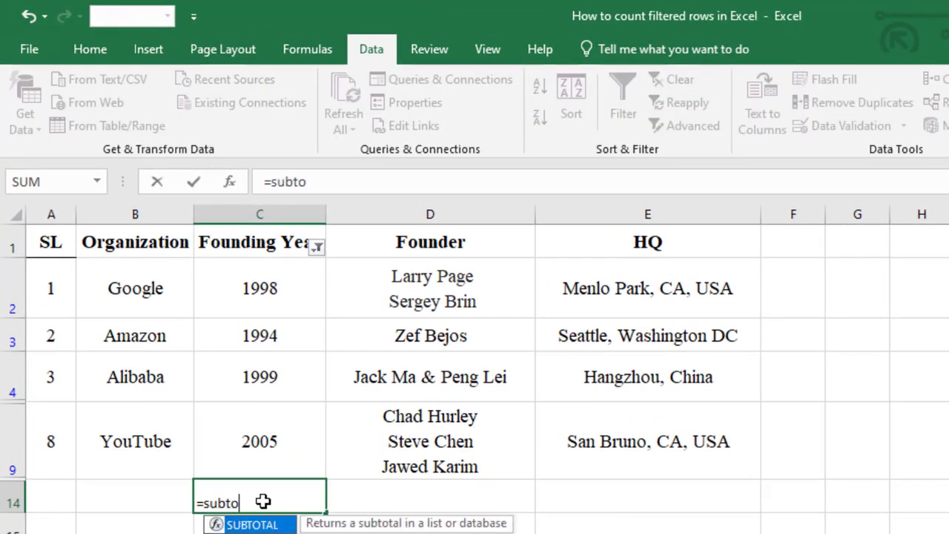
{"action": "type", "text": "tal("}
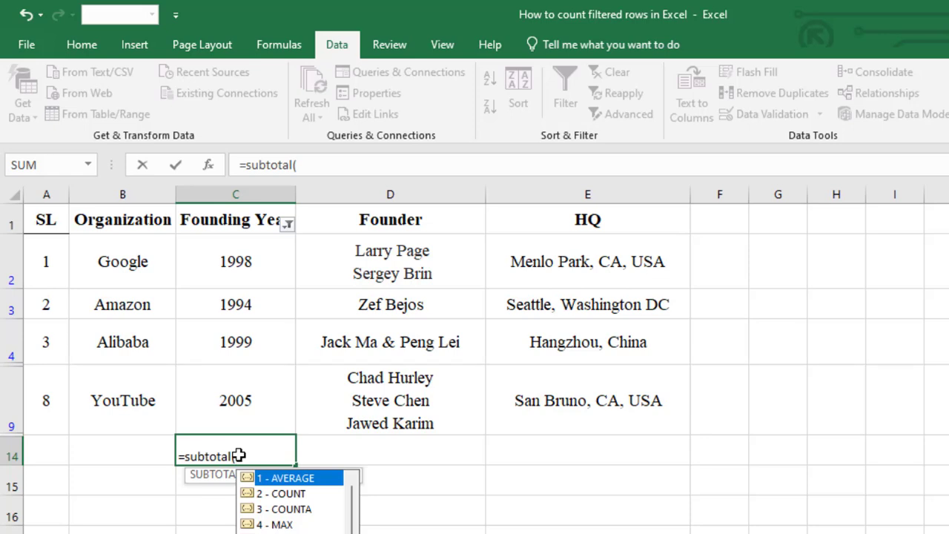
{"action": "type", "text": "3,"}
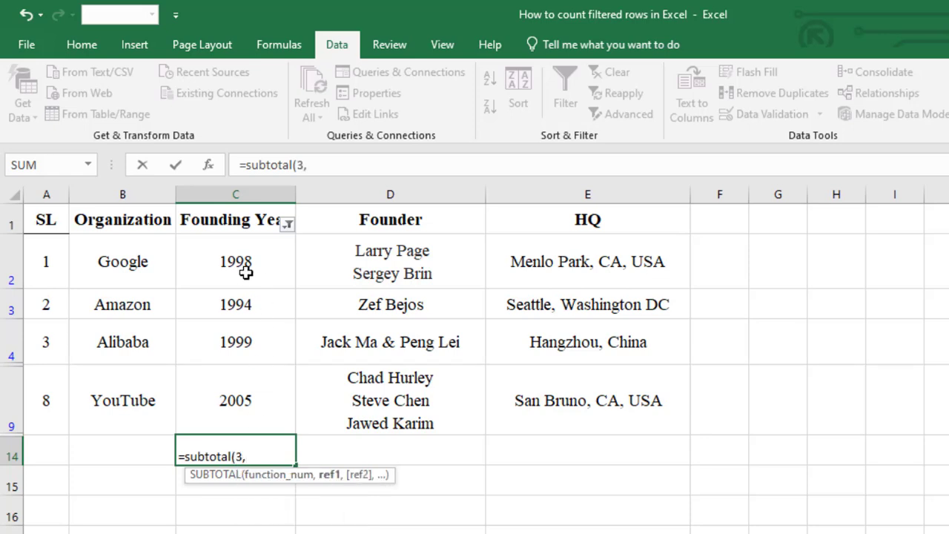
{"action": "left_click_drag", "start_coordinate": [245, 273], "coordinate": [250, 376]}
{"action": "type", "text": ")"}
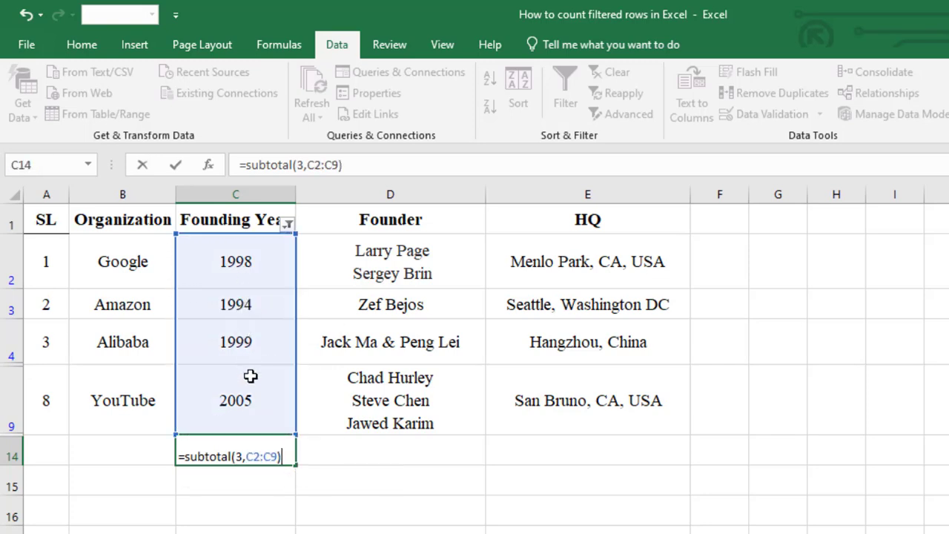
{"action": "key", "text": "Return"}
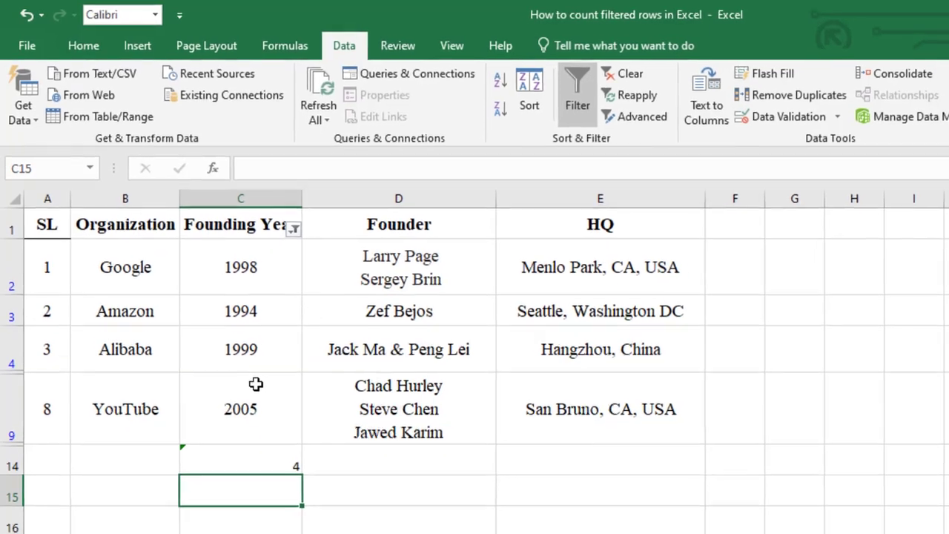